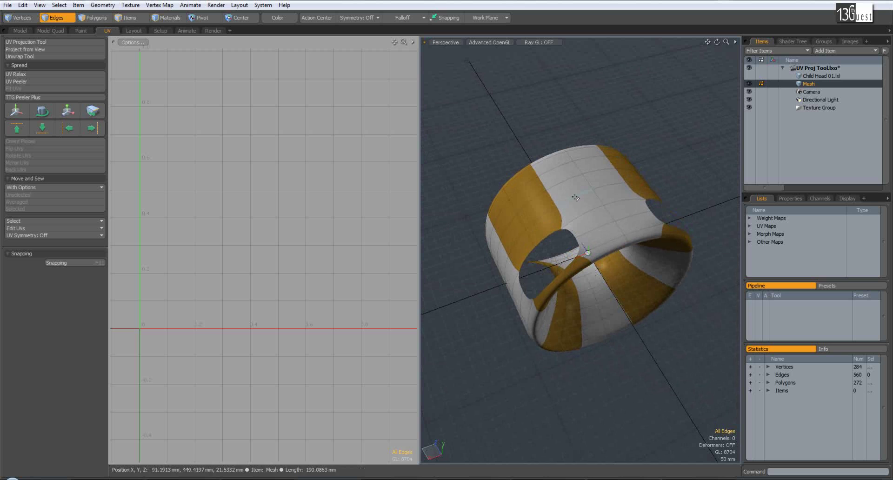
# - Select the edge loops around the ring's outer wall and inner hole, and unwrap the mesh with the Unwrap Tool
pyautogui.keyDown('alt'); pyautogui.moveTo(570, 215); pyautogui.dragTo(584, 259); pyautogui.keyUp('alt')
pyautogui.keyDown('shift'); pyautogui.doubleClick(585, 259); pyautogui.keyUp('shift')
pyautogui.moveTo(558, 285)
pyautogui.keyDown('alt'); pyautogui.mouseDown()
pyautogui.moveTo(598, 281)
pyautogui.moveTo(549, 278)
pyautogui.mouseUp(); pyautogui.keyUp('alt')
pyautogui.click(37, 56)
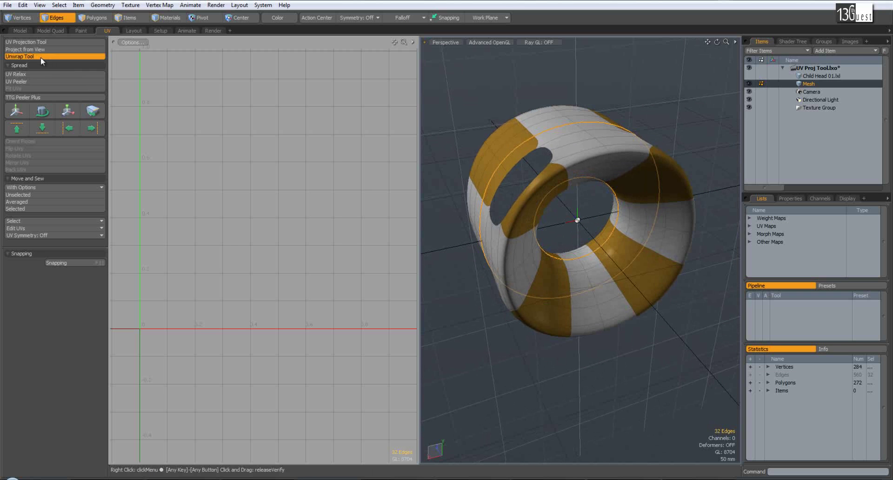
pyautogui.click(464, 123)
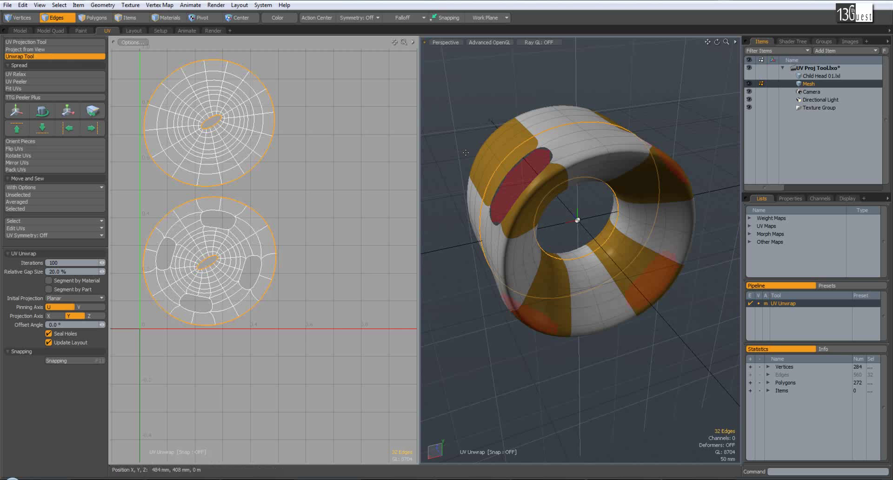
pyautogui.keyDown('alt'); pyautogui.keyDown('shift'); pyautogui.moveTo(309, 250); pyautogui.dragTo(306, 272); pyautogui.keyUp('shift'); pyautogui.keyUp('alt')
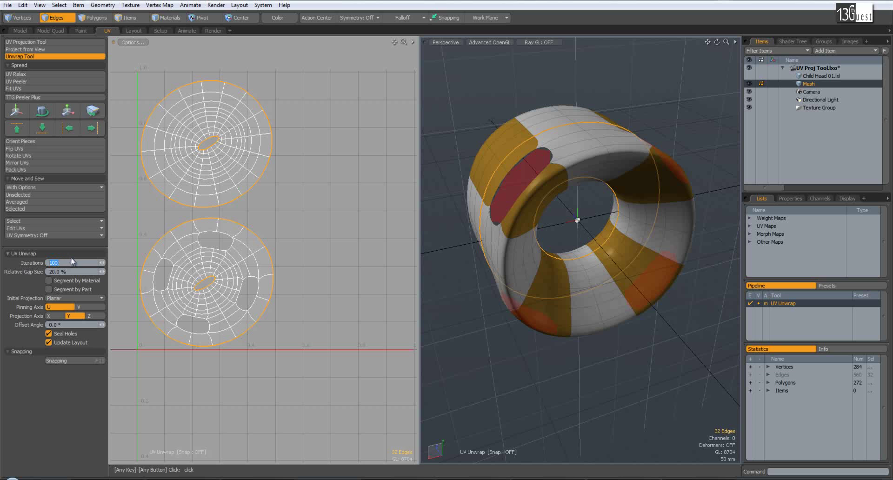
# - Set the unwrap iterations to 0, and raise them to 150
pyautogui.write('0')
pyautogui.press('Return')
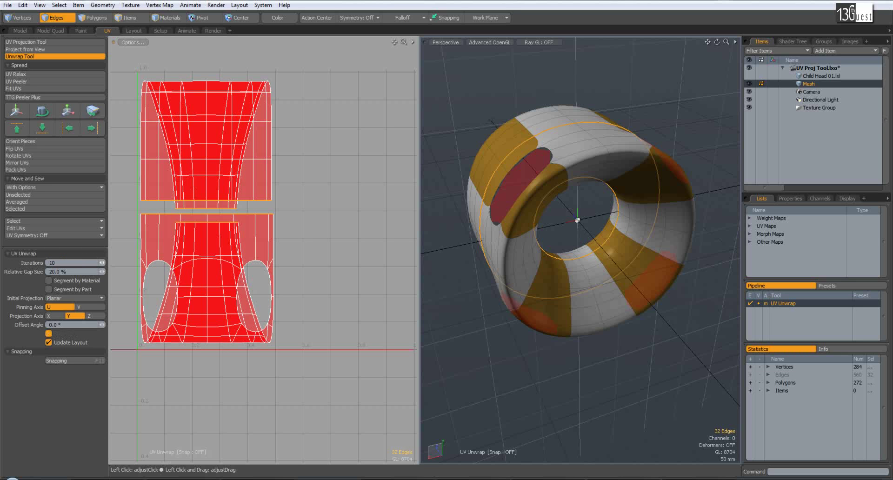
pyautogui.moveTo(104, 266); pyautogui.dragTo(105, 264)
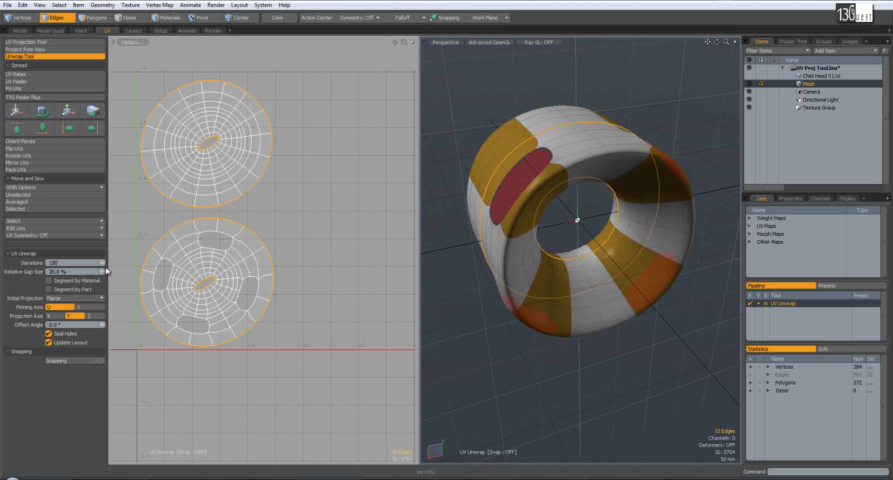
# - Try a relative gap size of 195% for the unwrap and set it back to 20%
pyautogui.moveTo(102, 273); pyautogui.dragTo(0, 268)
pyautogui.click(65, 272)
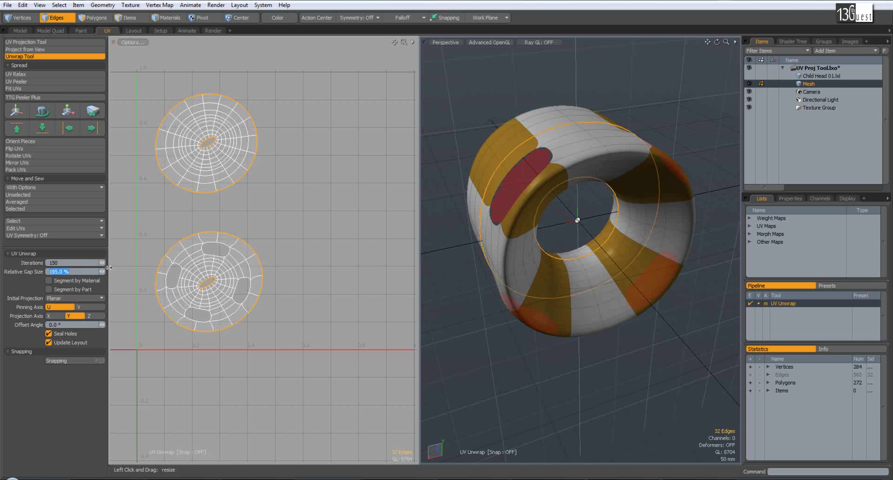
pyautogui.write('20')
pyautogui.press('Return')
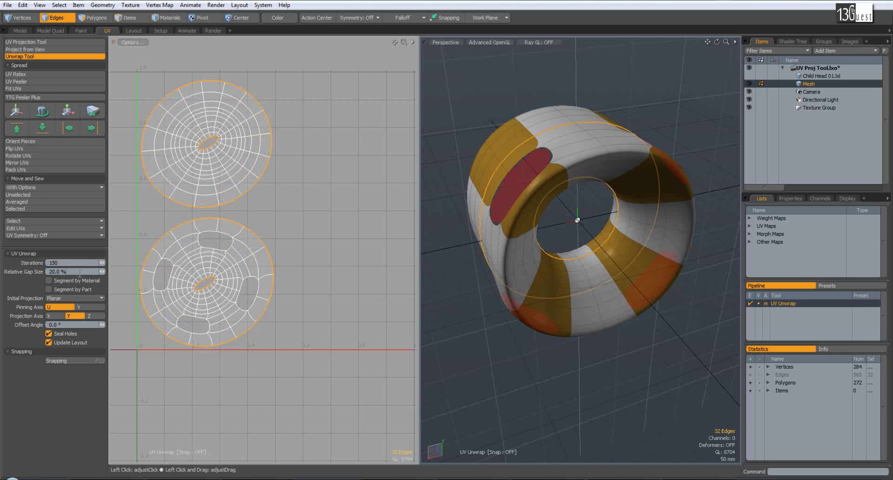
pyautogui.press('Return')
# - Set the relative gap size of the unwrap to 10%
pyautogui.click(93, 272)
pyautogui.write('10')
pyautogui.press('Return')
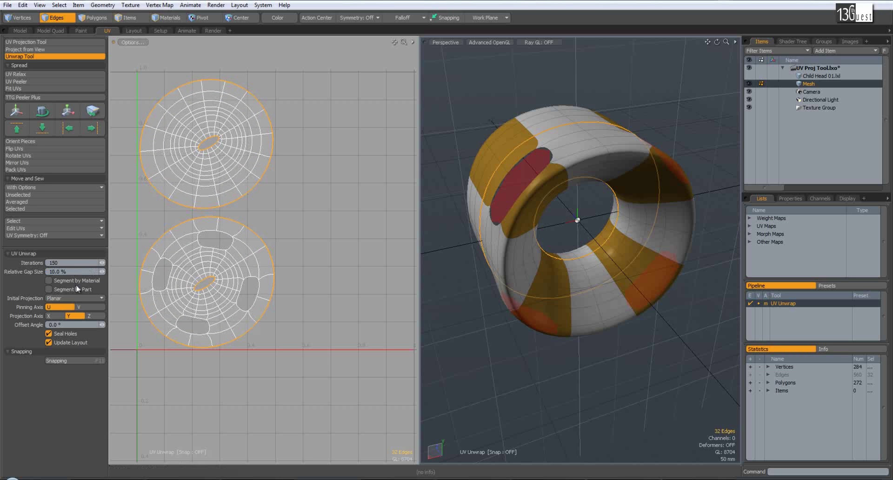
# - Try segmenting the unwrap by material and by part separately, switching each option off again
pyautogui.click(87, 283)
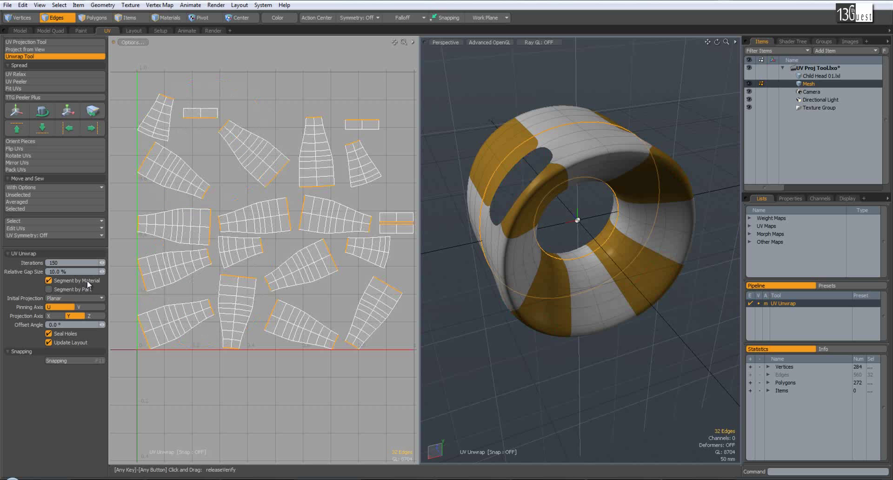
pyautogui.click(83, 281)
pyautogui.click(80, 289)
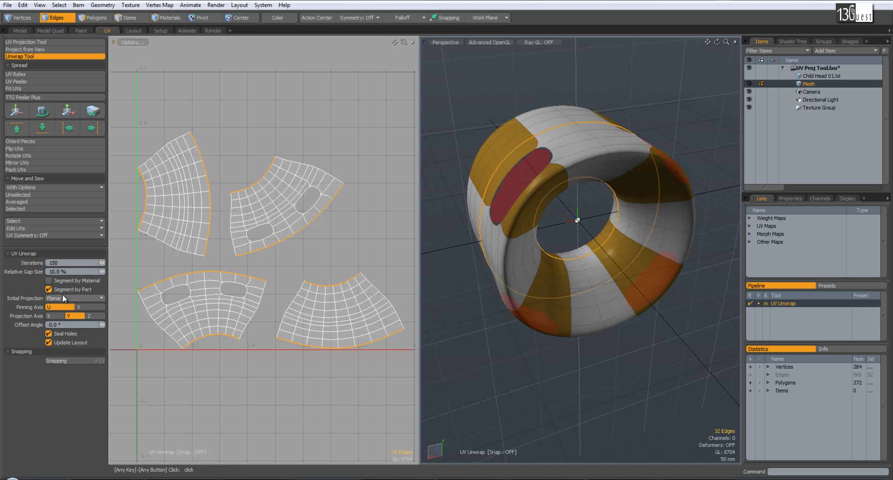
pyautogui.click(49, 289)
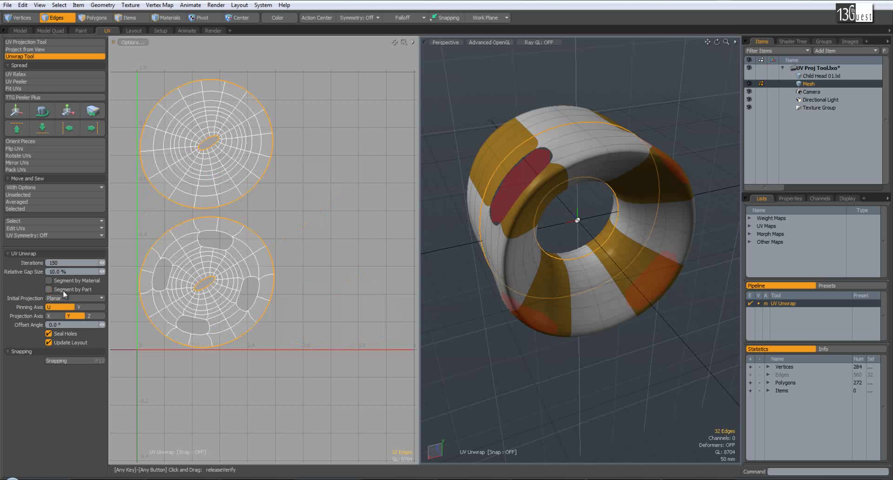
pyautogui.click(78, 289)
pyautogui.click(79, 289)
# - Try segmenting the unwrap by material and by part together, and turn both options off
pyautogui.click(88, 282)
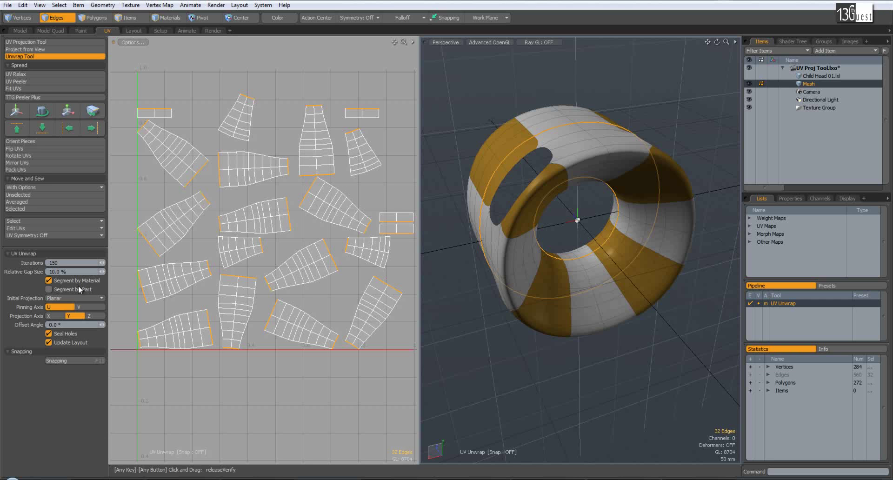
pyautogui.click(82, 289)
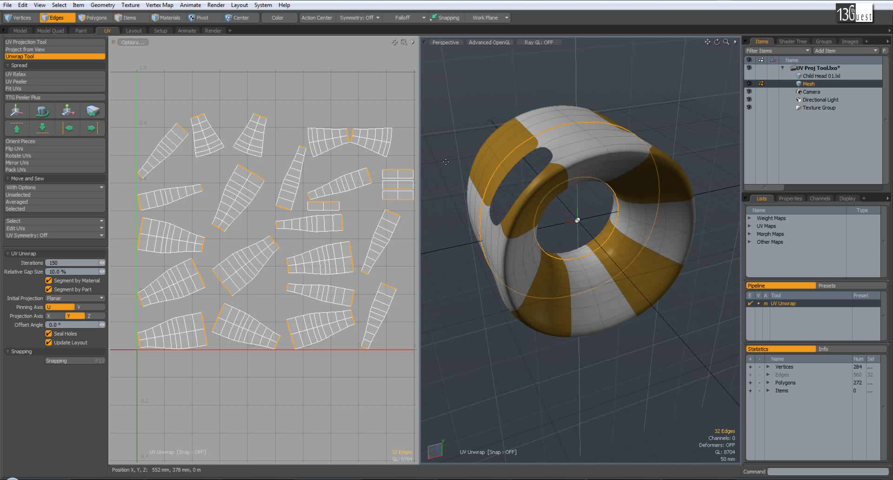
pyautogui.click(76, 281)
# - Keep Planar as the initial projection and set the unwrap iterations to 0
pyautogui.click(83, 299)
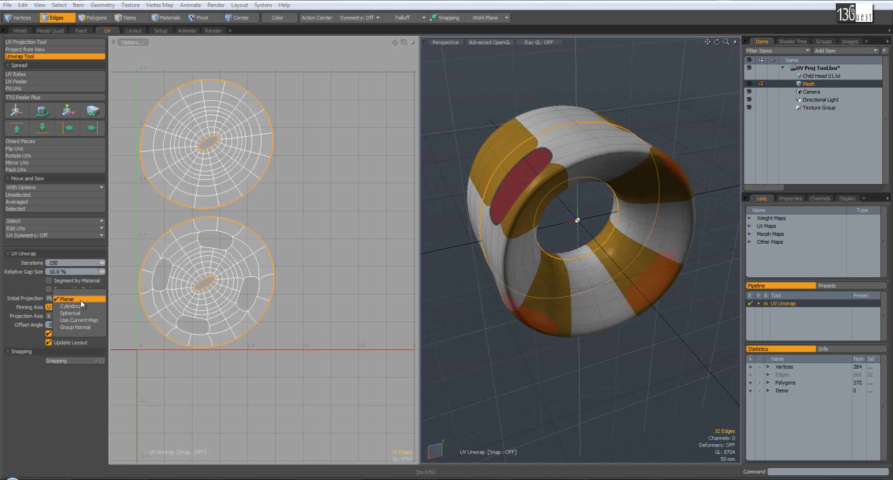
pyautogui.click(79, 300)
pyautogui.click(70, 264)
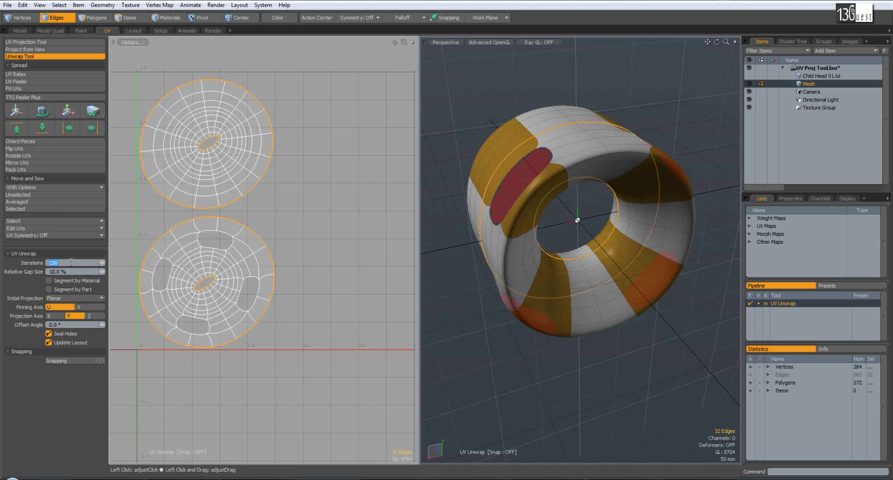
pyautogui.write('0')
pyautogui.press('Return')
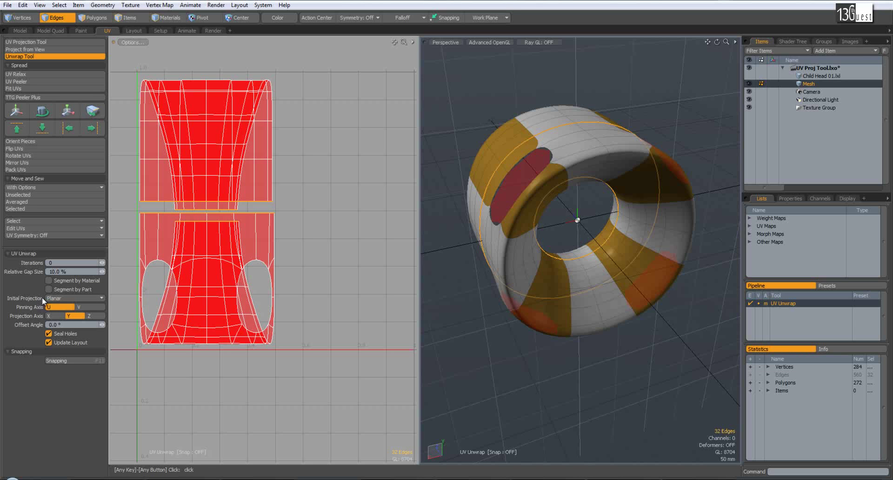
# - Try the Cylindrical and Spherical initial projections for the unwrap
pyautogui.click(92, 300)
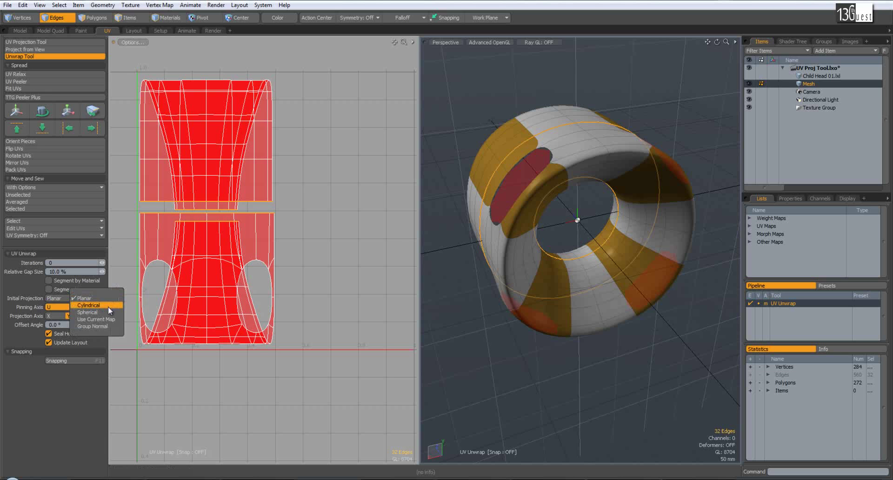
pyautogui.click(102, 306)
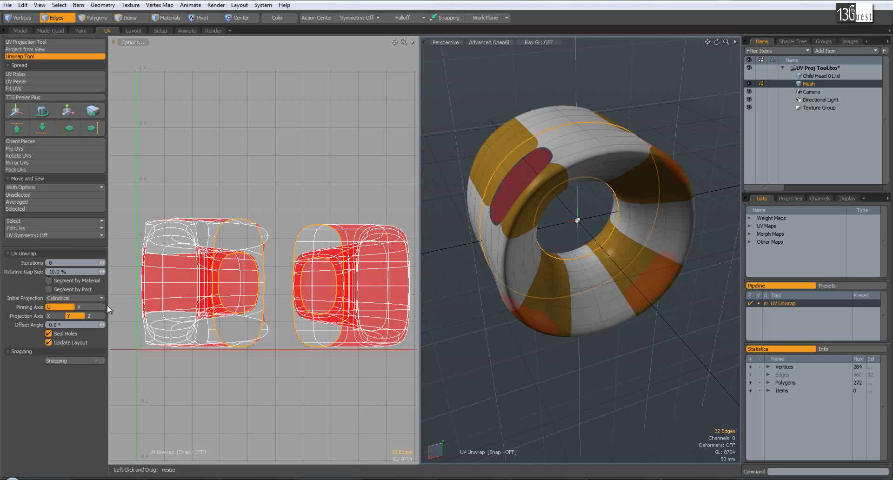
pyautogui.click(102, 299)
pyautogui.click(95, 305)
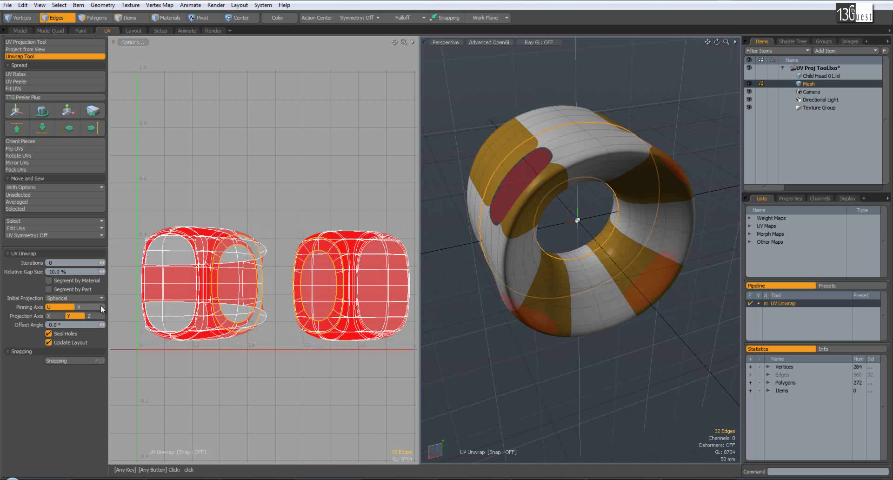
# - Try Group Normal and Use Current Map as the initial projection
pyautogui.click(93, 299)
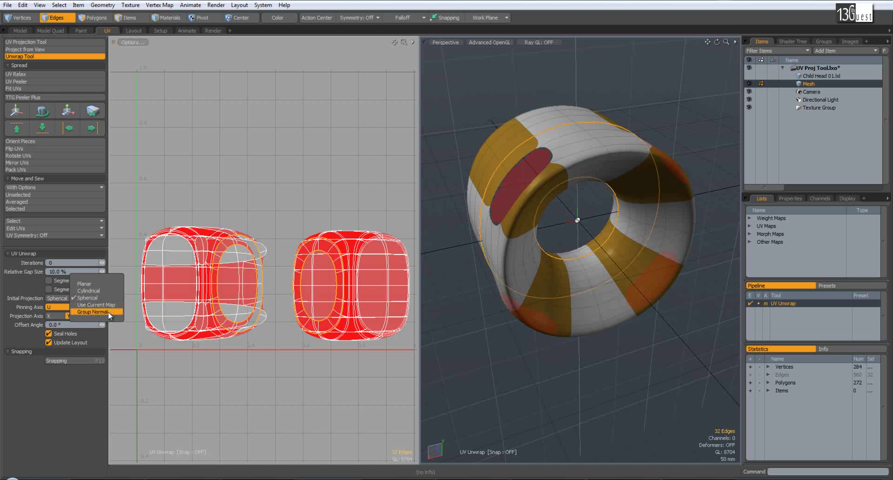
pyautogui.click(107, 312)
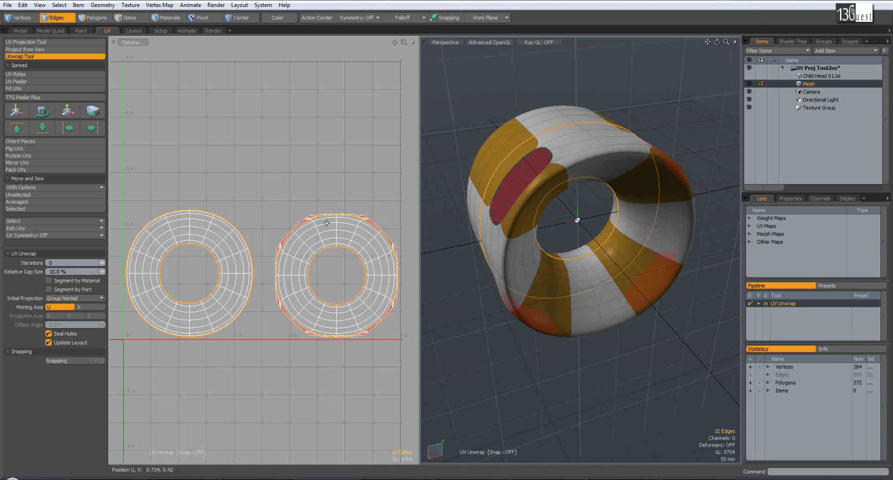
pyautogui.click(83, 299)
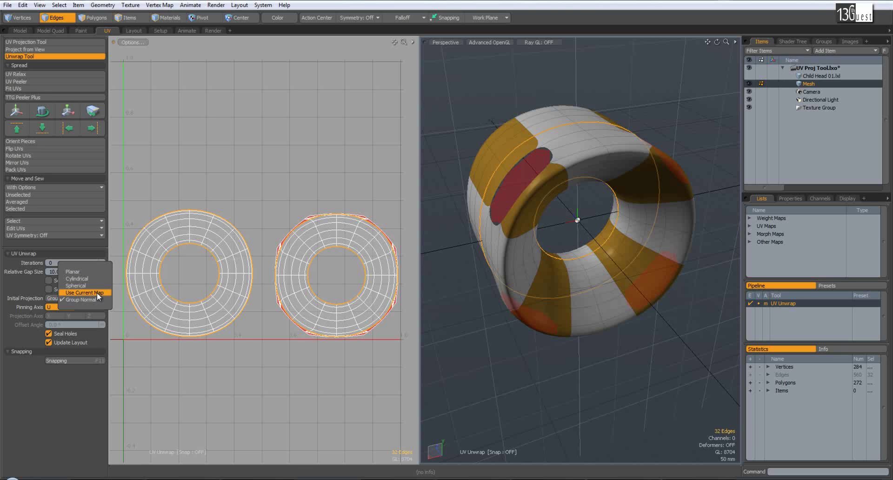
pyautogui.click(97, 292)
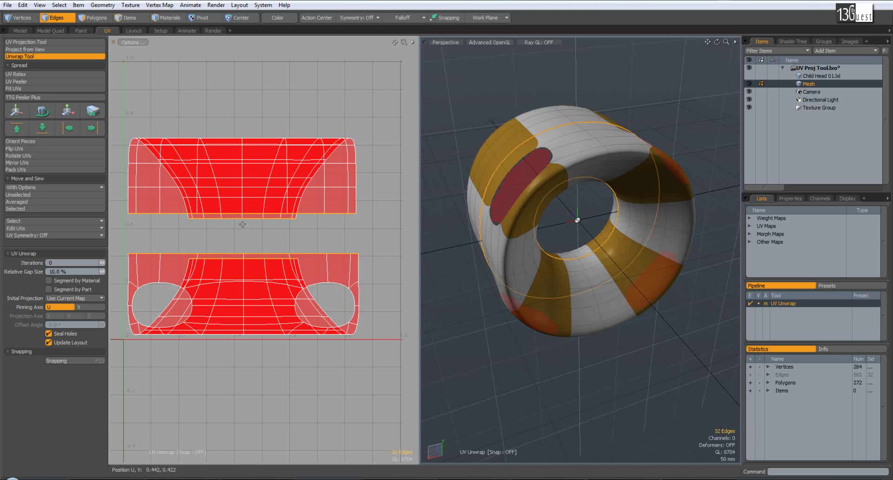
# - Unwrap with the Group Normal initial projection and 8 iterations, and drop the tool to keep the layout
pyautogui.click(99, 299)
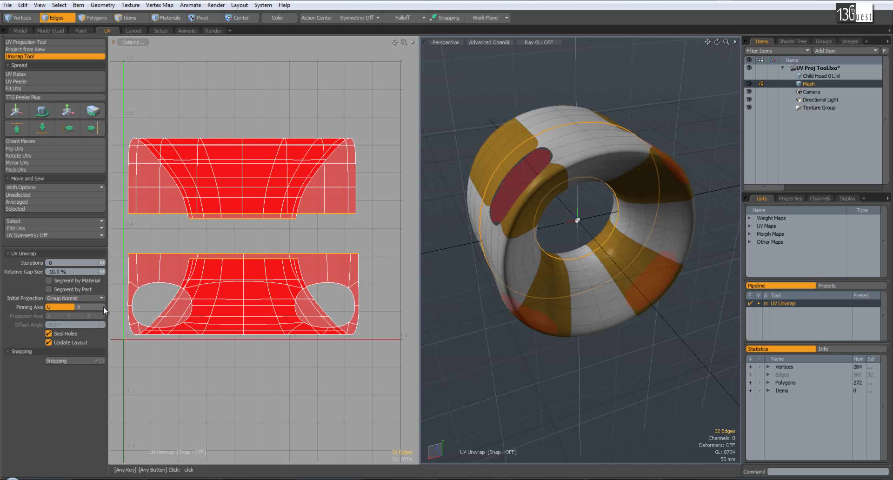
pyautogui.click(107, 306)
pyautogui.moveTo(265, 266)
pyautogui.mouseDown()
pyautogui.moveTo(287, 263)
pyautogui.moveTo(267, 262)
pyautogui.moveTo(280, 263)
pyautogui.mouseUp()
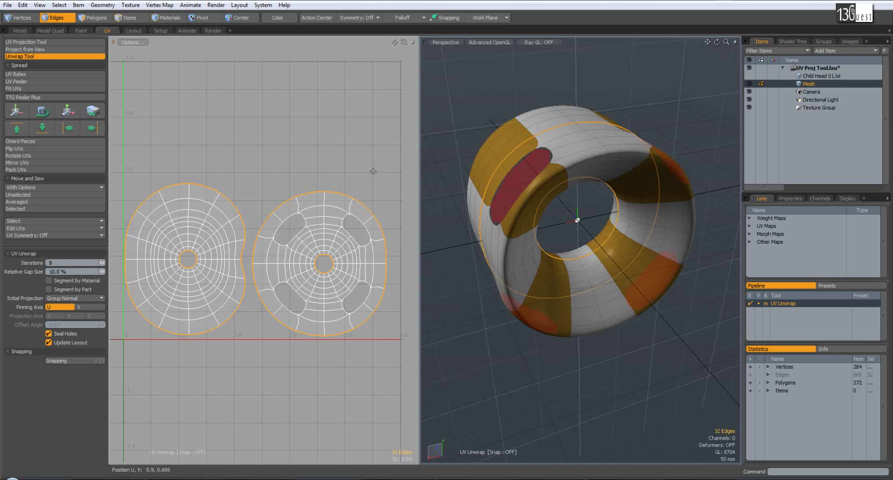
pyautogui.press('space')
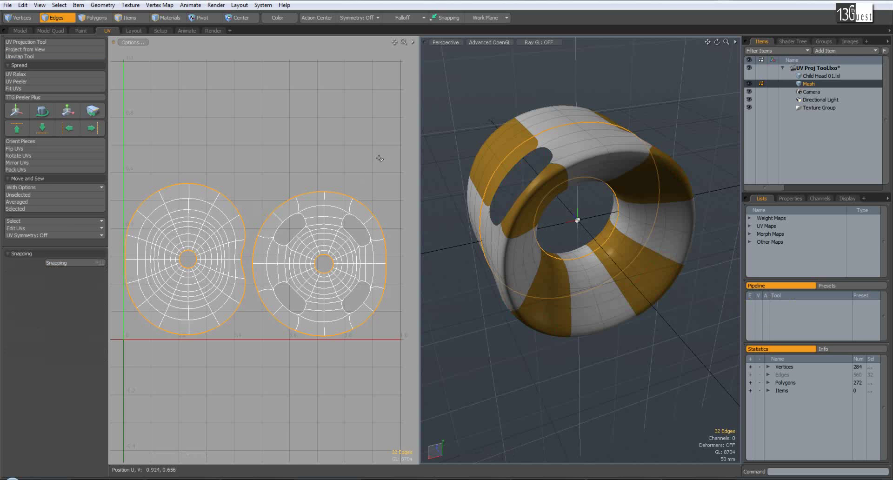
# - Unwrap the mesh again with Use Current Map as the initial projection, and bring the iterations from 0 up to 25
pyautogui.click(56, 56)
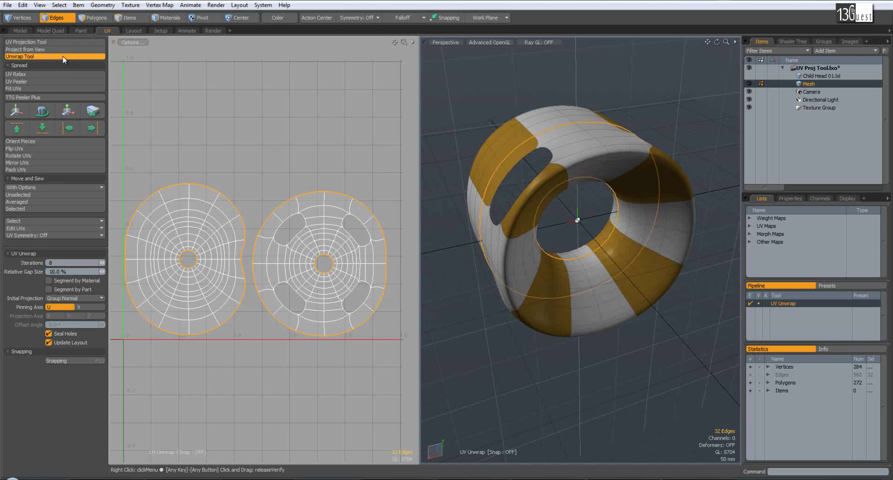
pyautogui.click(269, 143)
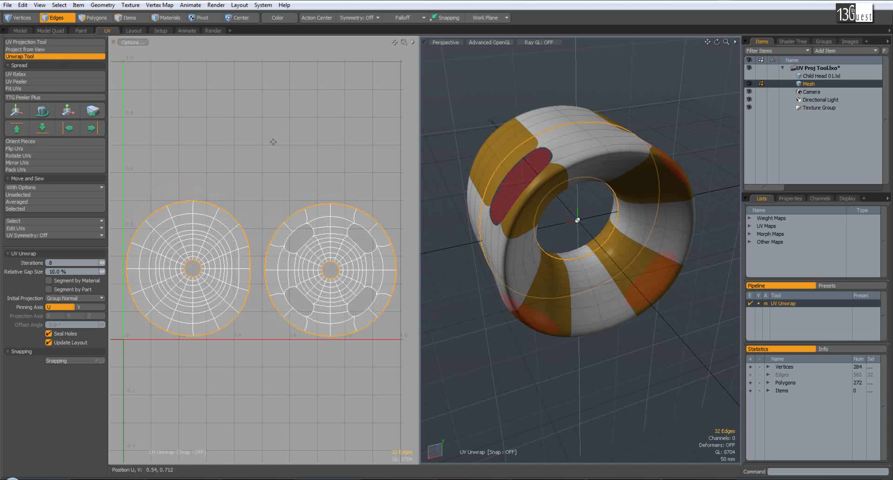
pyautogui.click(97, 300)
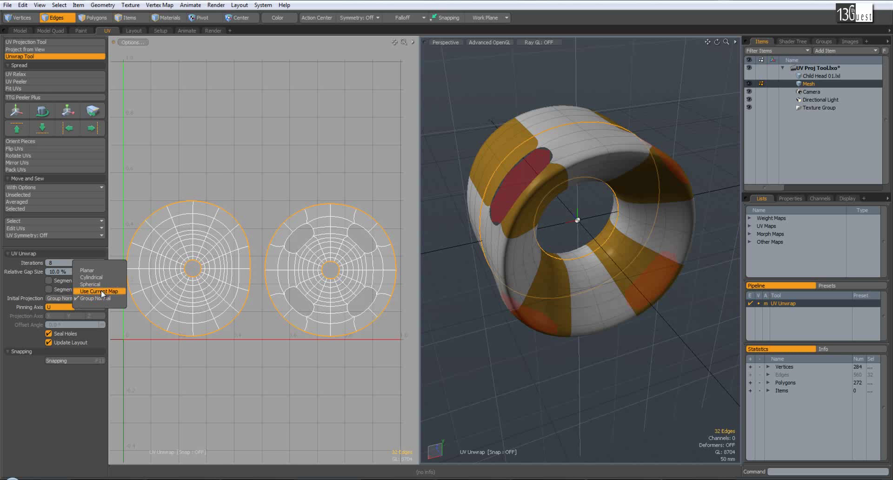
pyautogui.click(102, 292)
pyautogui.moveTo(101, 262); pyautogui.dragTo(40, 262)
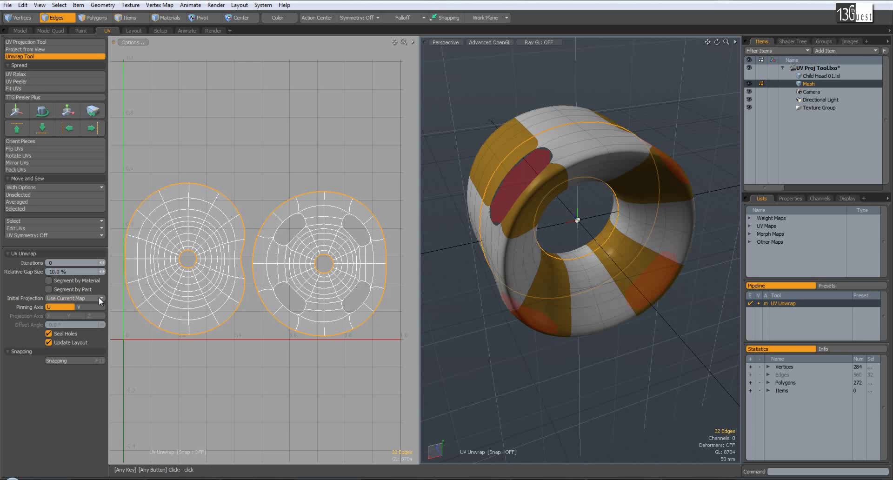
pyautogui.moveTo(169, 228); pyautogui.dragTo(242, 209)
pyautogui.click(243, 207)
# - Compare the V and U pinning axes by switching between them repeatedly, and leave the axis on U
pyautogui.click(87, 306)
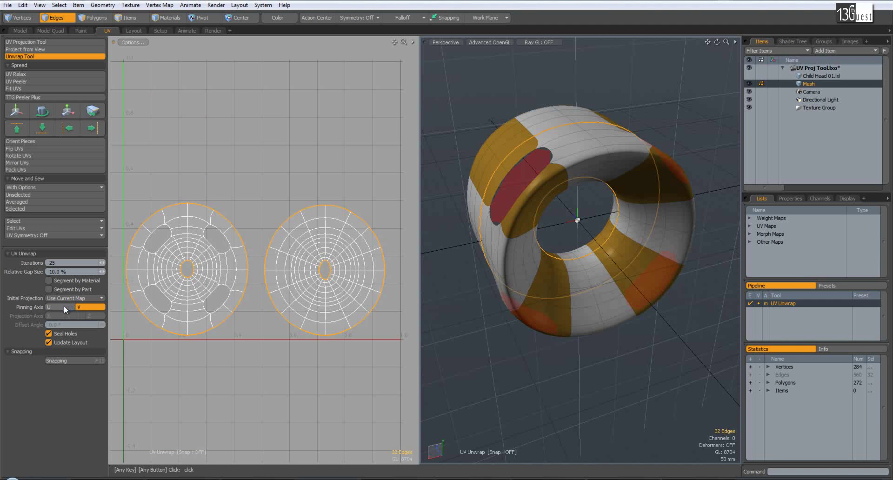
pyautogui.click(58, 308)
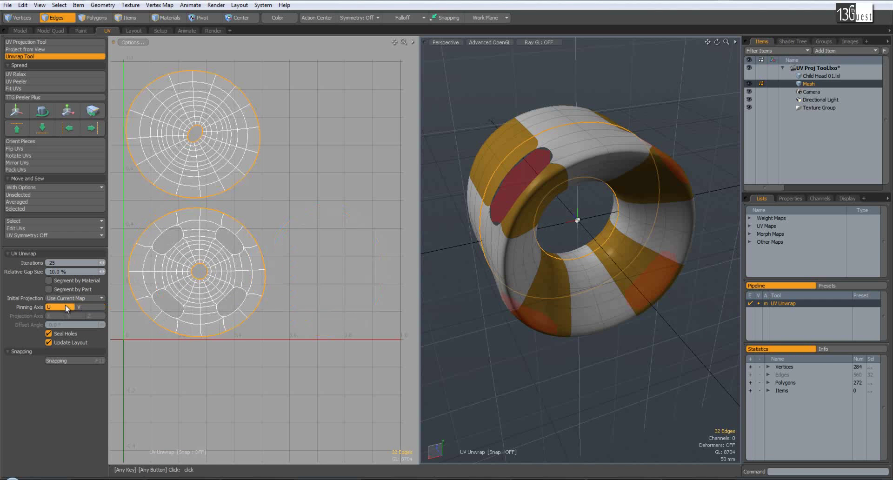
pyautogui.click(83, 308)
pyautogui.click(55, 307)
pyautogui.click(89, 307)
pyautogui.click(63, 306)
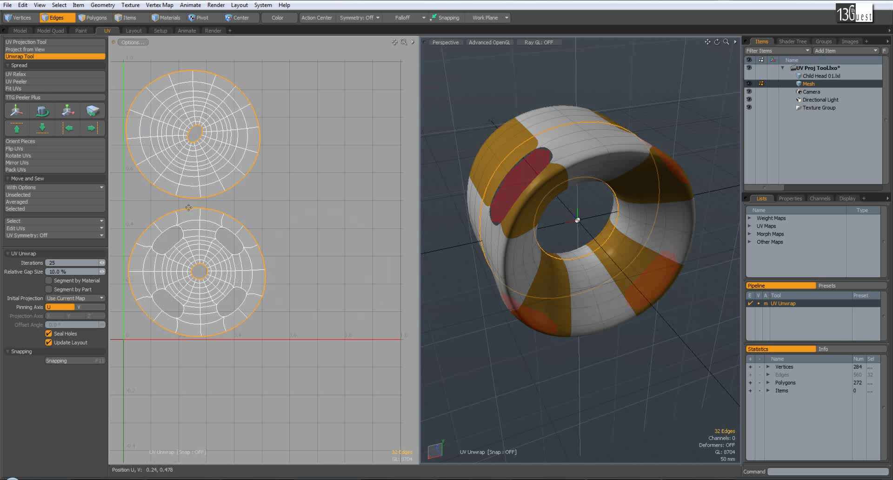
pyautogui.click(85, 307)
pyautogui.click(63, 307)
pyautogui.click(87, 308)
pyautogui.click(65, 308)
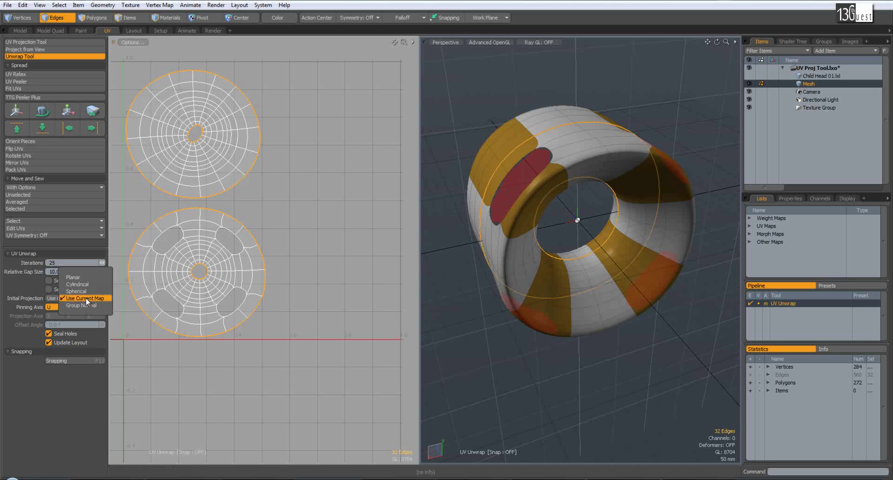
# - Set the initial projection to Planar, and switch it to Cylindrical
pyautogui.click(87, 277)
pyautogui.click(72, 298)
pyautogui.click(87, 306)
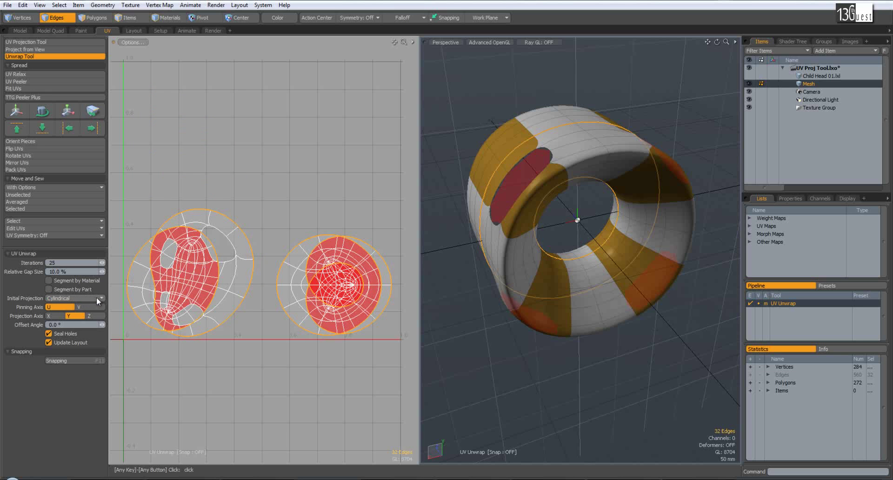
# - Set the initial projection of the unwrap to Spherical
pyautogui.click(97, 297)
pyautogui.click(97, 305)
pyautogui.click(98, 300)
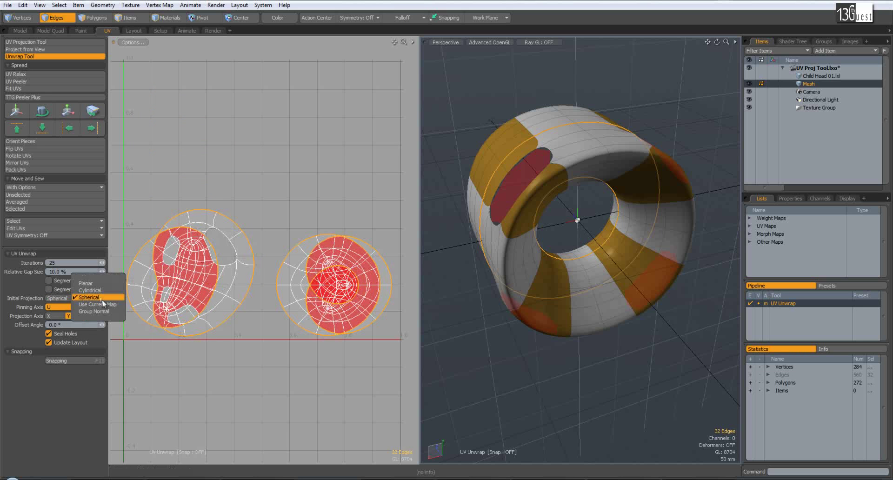
pyautogui.click(23, 313)
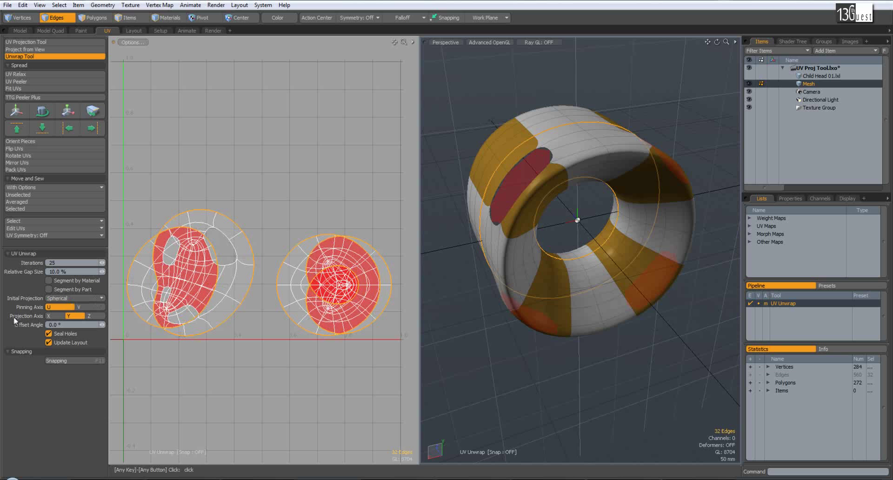
# - Compare the Z, Y and X projection axes for the spherical unwrap, and leave the axis on X
pyautogui.click(87, 316)
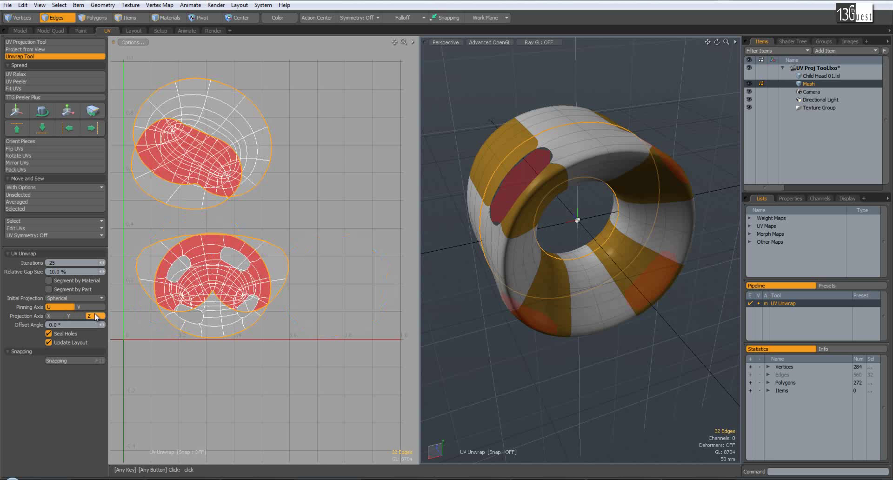
pyautogui.click(68, 316)
pyautogui.click(49, 316)
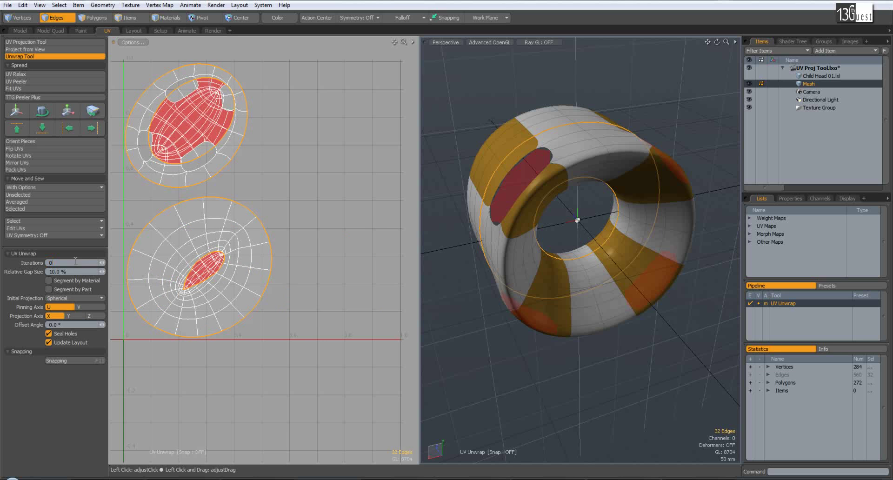
# - Set the iterations to 0 and change the initial projection to Planar
pyautogui.press('Return')
pyautogui.click(75, 297)
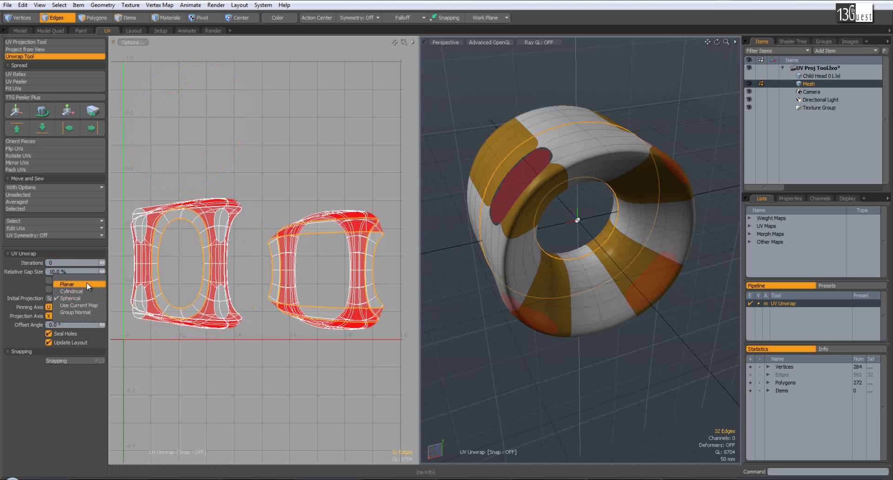
pyautogui.click(85, 284)
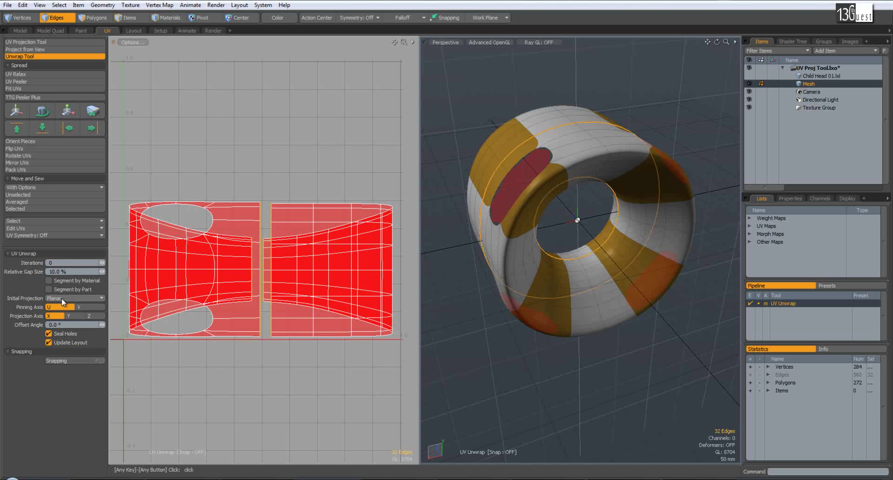
pyautogui.click(77, 297)
pyautogui.click(97, 301)
# - Switch the planar projection axis to Y and on to Z, and rotate the projection to an offset angle of 117.1°
pyautogui.click(70, 315)
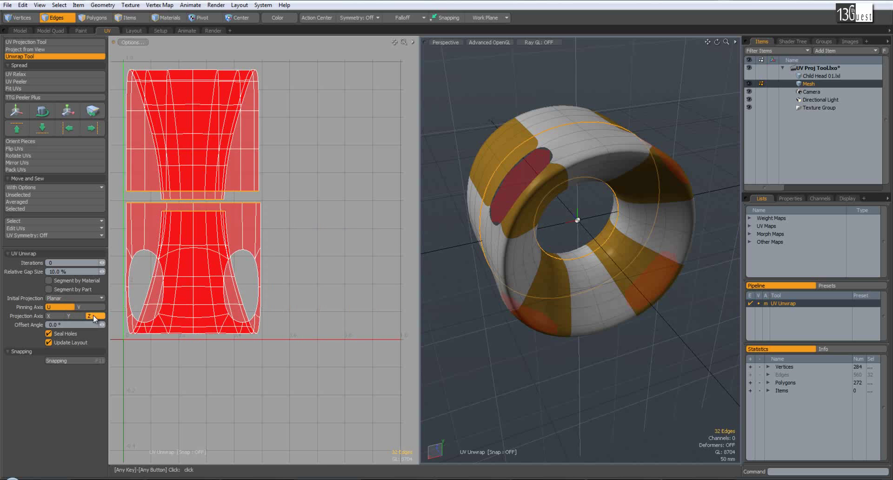
pyautogui.click(93, 316)
pyautogui.moveTo(103, 325); pyautogui.dragTo(83, 328)
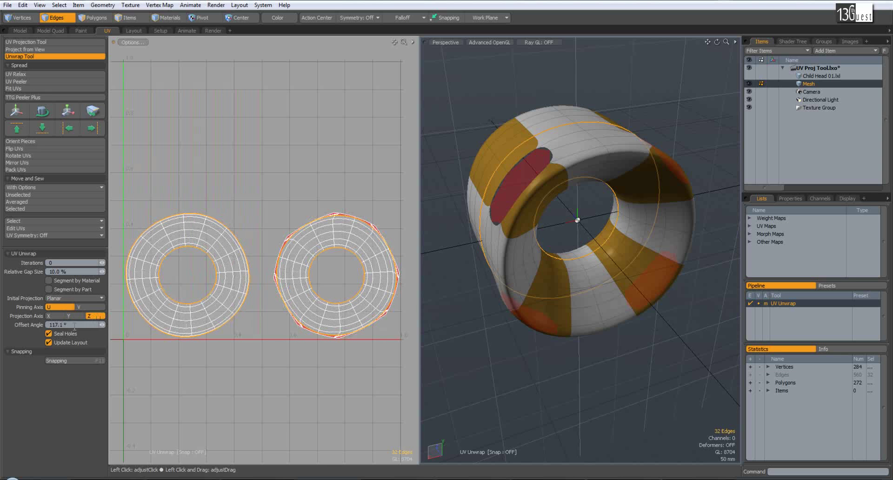
# - Change the initial projection to Group Normal and raise the iterations to 10
pyautogui.click(82, 298)
pyautogui.click(76, 325)
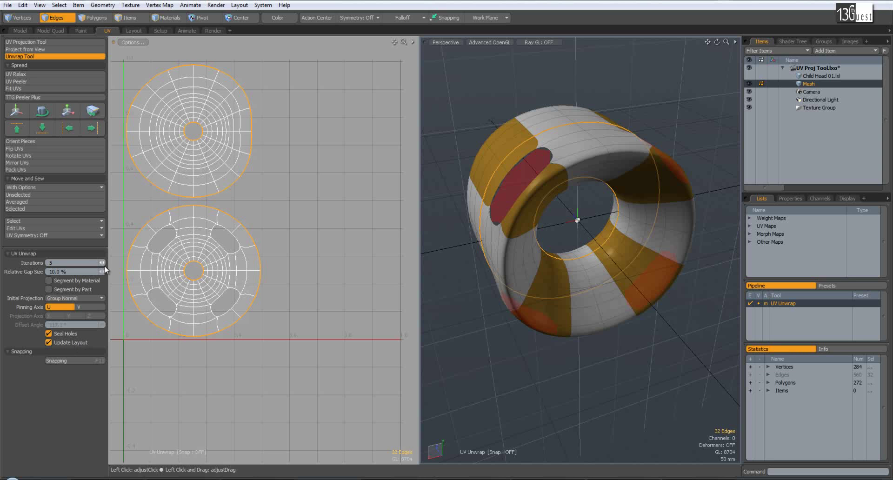
pyautogui.moveTo(102, 263)
pyautogui.mouseDown()
pyautogui.moveTo(111, 263)
pyautogui.moveTo(71, 263)
pyautogui.moveTo(150, 263)
pyautogui.moveTo(47, 263)
pyautogui.moveTo(100, 263)
pyautogui.mouseUp()
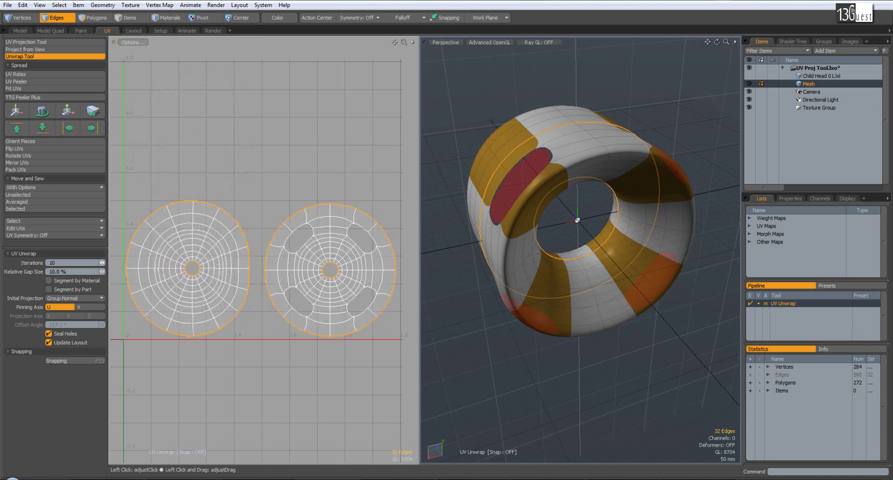
# - Turn off Update Layout, vary the iterations through 67 to 41, and turn Update Layout back on
pyautogui.click(73, 342)
pyautogui.moveTo(101, 264)
pyautogui.mouseDown()
pyautogui.moveTo(111, 264)
pyautogui.moveTo(99, 263)
pyautogui.mouseUp()
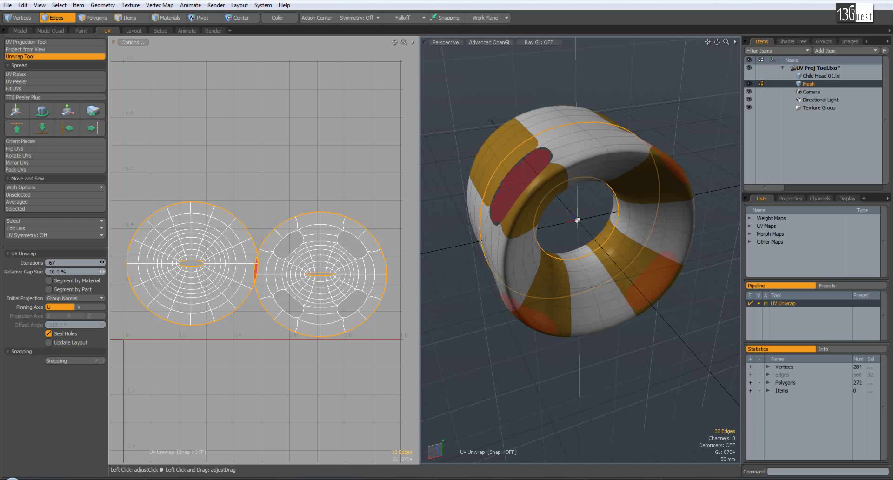
pyautogui.moveTo(1, 279); pyautogui.dragTo(111, 263)
pyautogui.click(68, 343)
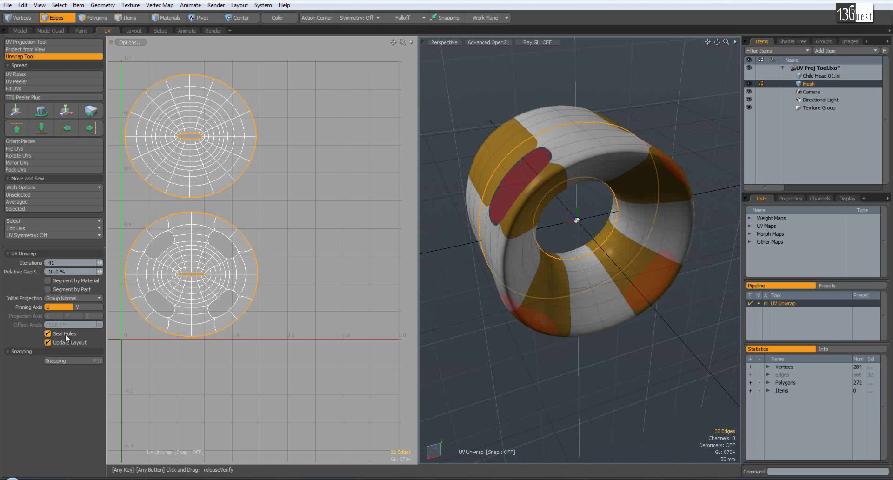
# - Compare the ring's holes with Seal Holes off and on, leave it on, and lower the iterations to 20
pyautogui.click(66, 334)
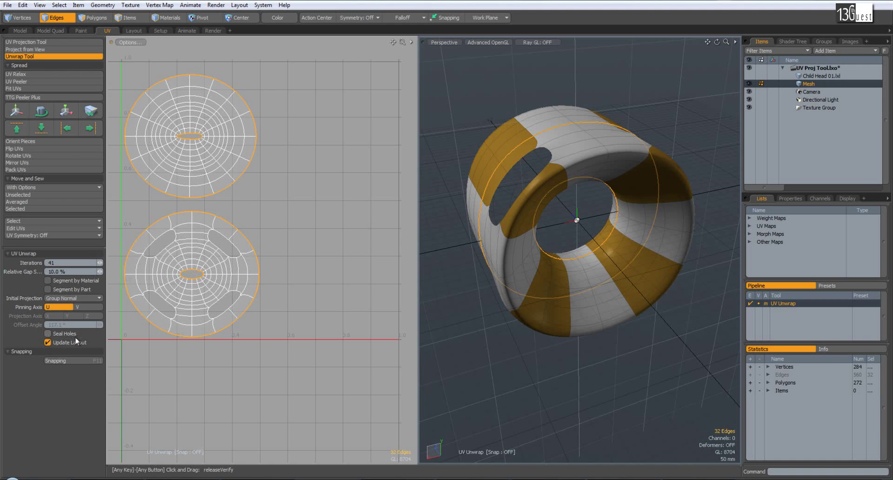
pyautogui.click(62, 334)
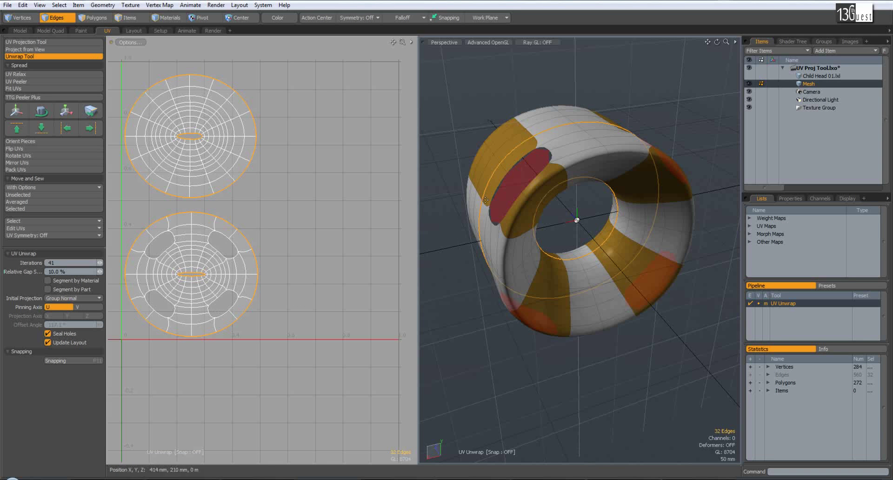
pyautogui.keyDown('alt'); pyautogui.moveTo(483, 295); pyautogui.dragTo(522, 199); pyautogui.keyUp('alt')
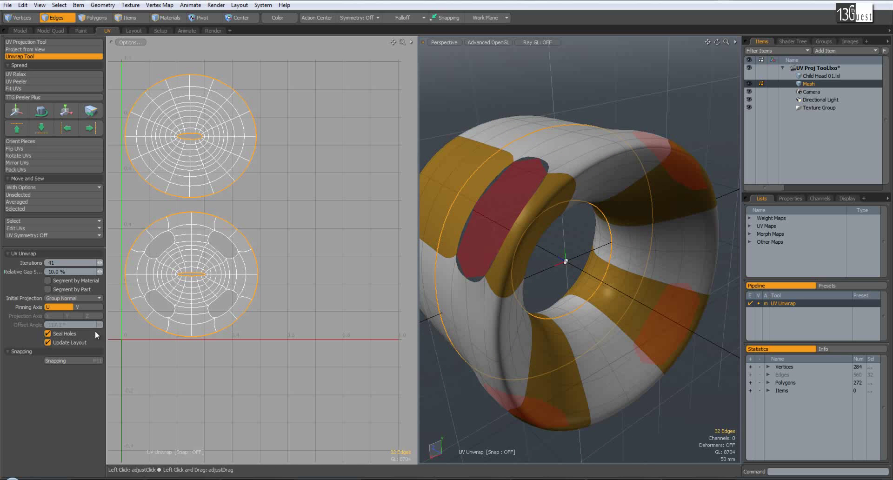
pyautogui.click(64, 333)
pyautogui.click(62, 334)
pyautogui.moveTo(100, 263); pyautogui.dragTo(76, 267)
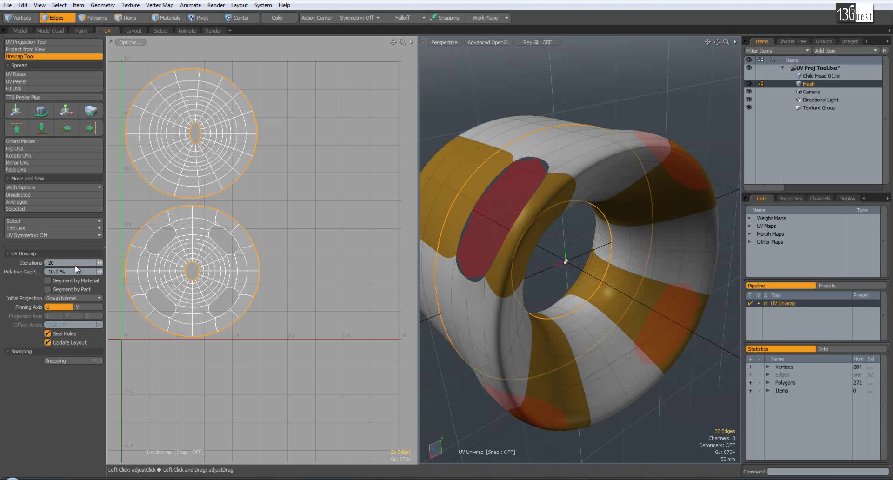
# - Turn off Seal Holes and step through low iteration counts, ending at 4, to examine the overlaps around the unsealed holes
pyautogui.click(69, 333)
pyautogui.click(99, 262)
pyautogui.click(100, 262)
pyautogui.click(99, 262)
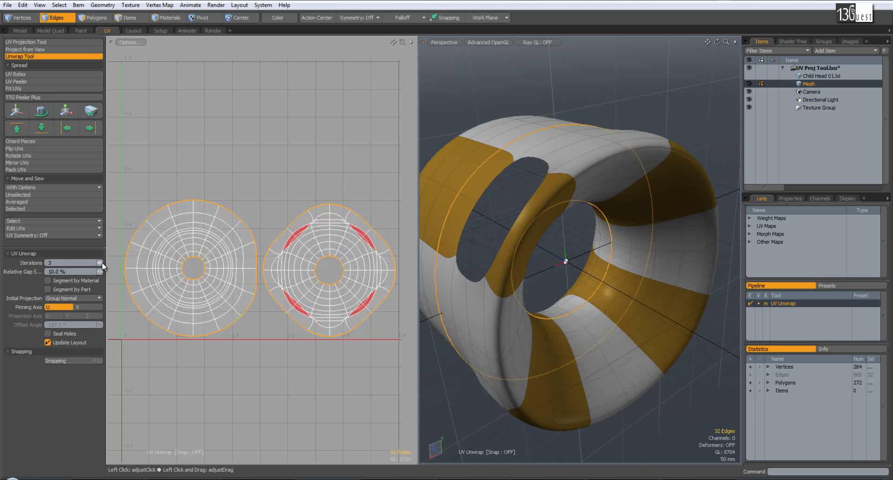
pyautogui.click(100, 262)
pyautogui.click(102, 262)
pyautogui.click(102, 261)
pyautogui.click(102, 262)
pyautogui.click(100, 262)
pyautogui.click(98, 264)
pyautogui.click(98, 263)
pyautogui.click(98, 264)
pyautogui.keyDown('ctrl'); pyautogui.keyDown('alt'); pyautogui.moveTo(368, 254); pyautogui.dragTo(291, 216); pyautogui.keyUp('alt'); pyautogui.keyUp('ctrl')
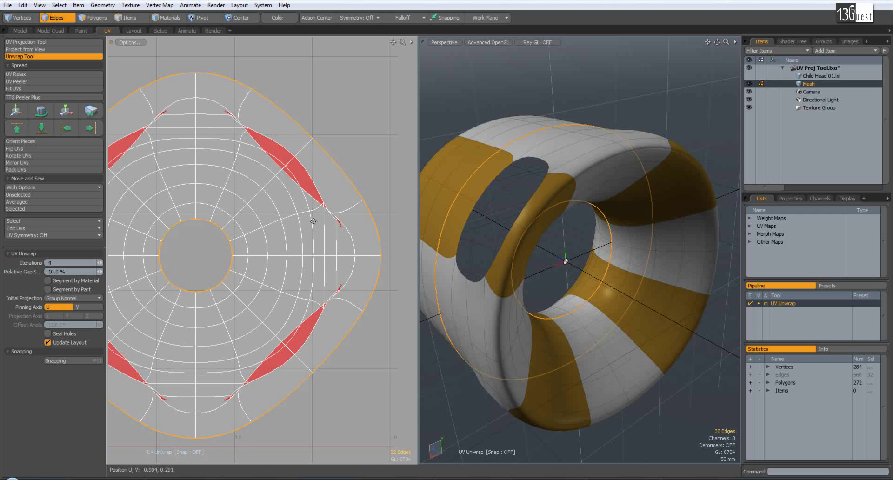
# - Turn Seal Holes back on, inspect the hole shapes in the UV layout, and turn off Update Layout
pyautogui.click(48, 334)
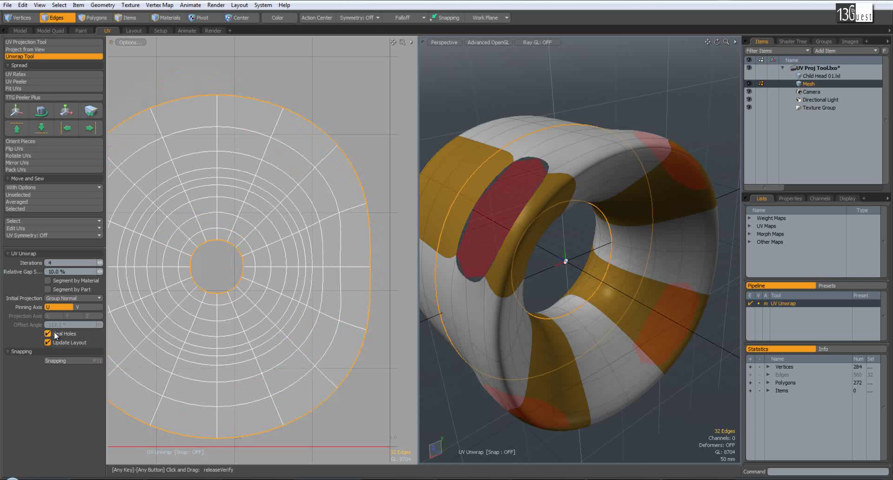
pyautogui.keyDown('ctrl'); pyautogui.keyDown('alt'); pyautogui.moveTo(244, 261); pyautogui.dragTo(480, 265); pyautogui.keyUp('alt'); pyautogui.keyUp('ctrl')
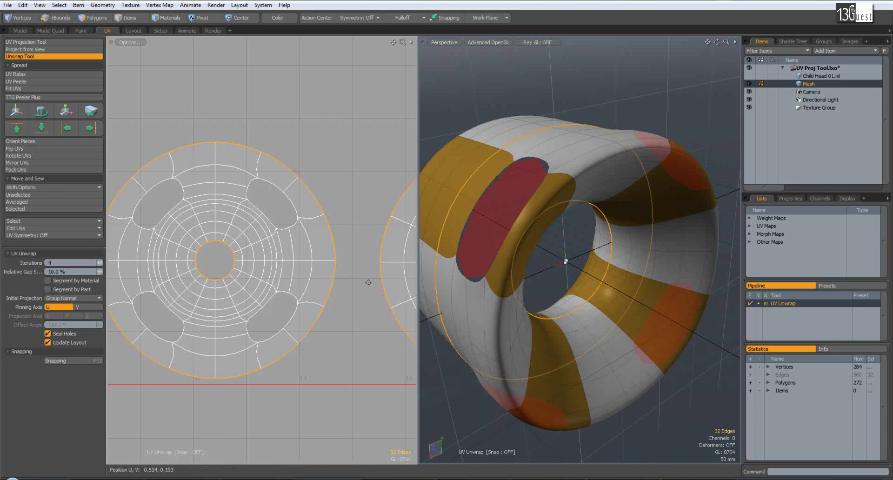
pyautogui.click(71, 343)
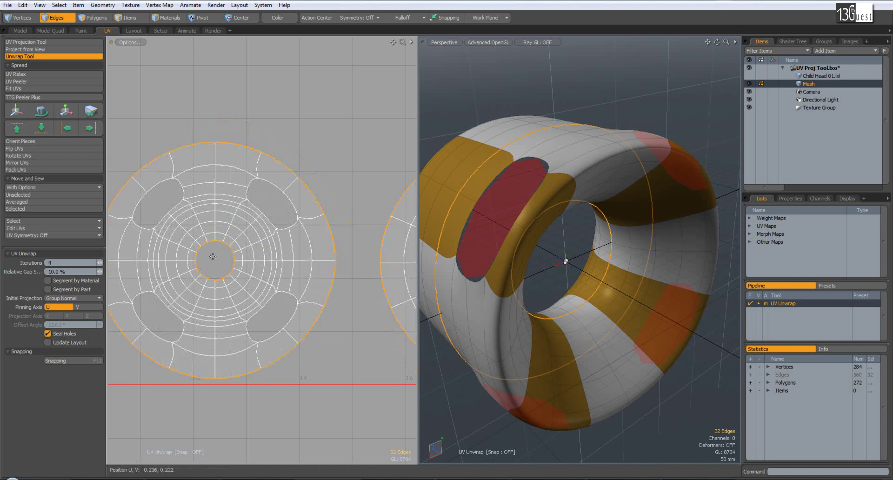
pyautogui.keyDown('ctrl'); pyautogui.keyDown('alt'); pyautogui.moveTo(264, 199); pyautogui.dragTo(291, 194); pyautogui.keyUp('alt'); pyautogui.keyUp('ctrl')
pyautogui.scroll(2, 291, 194)
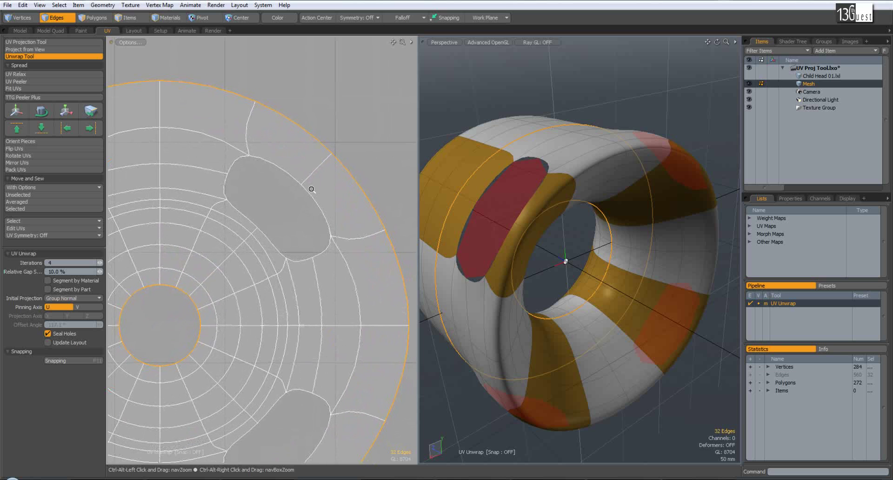